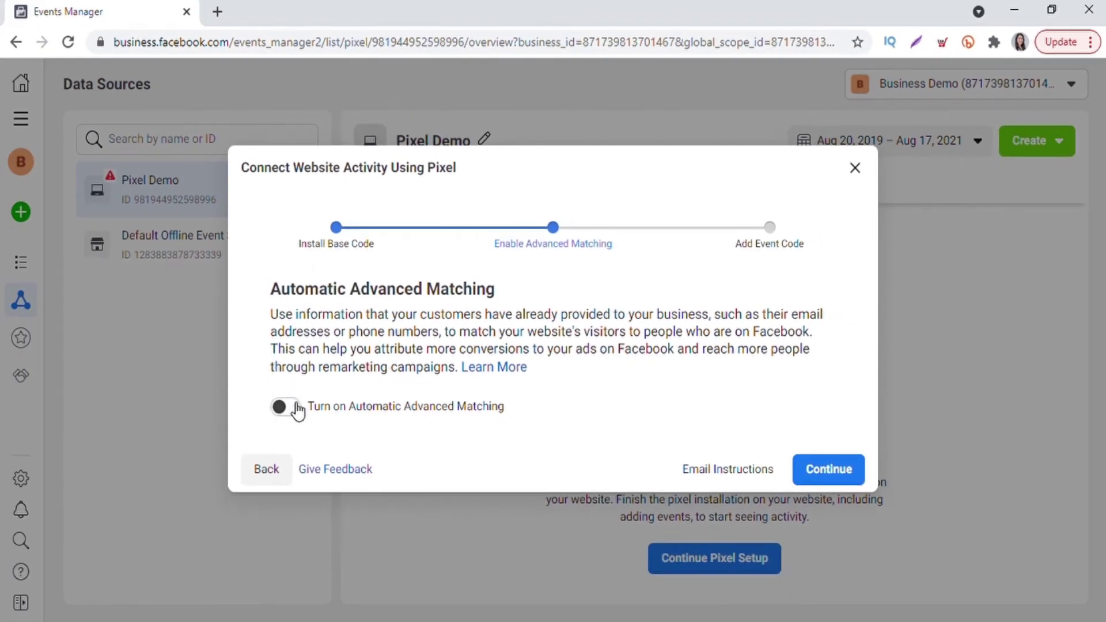
Turn on Automatic Advanced Matching for the pixel, keep all customer information types enabled, and continue to the event code stage.
{"action": "left_click", "coordinate": [297, 406]}
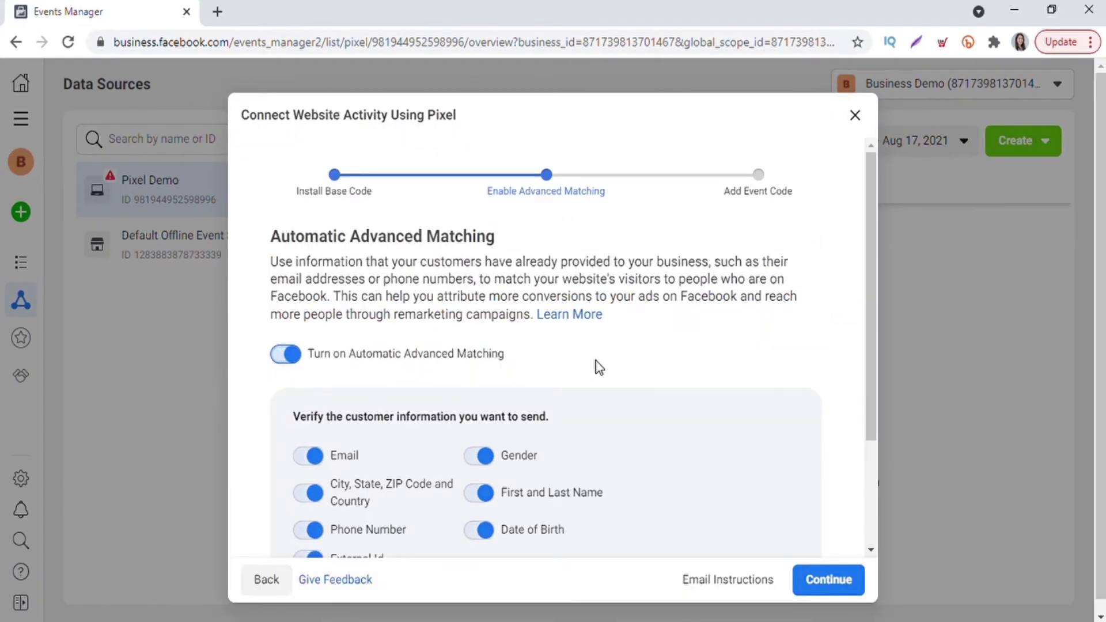
{"action": "scroll", "coordinate": [599, 366], "scroll_direction": "down", "scroll_amount": 3}
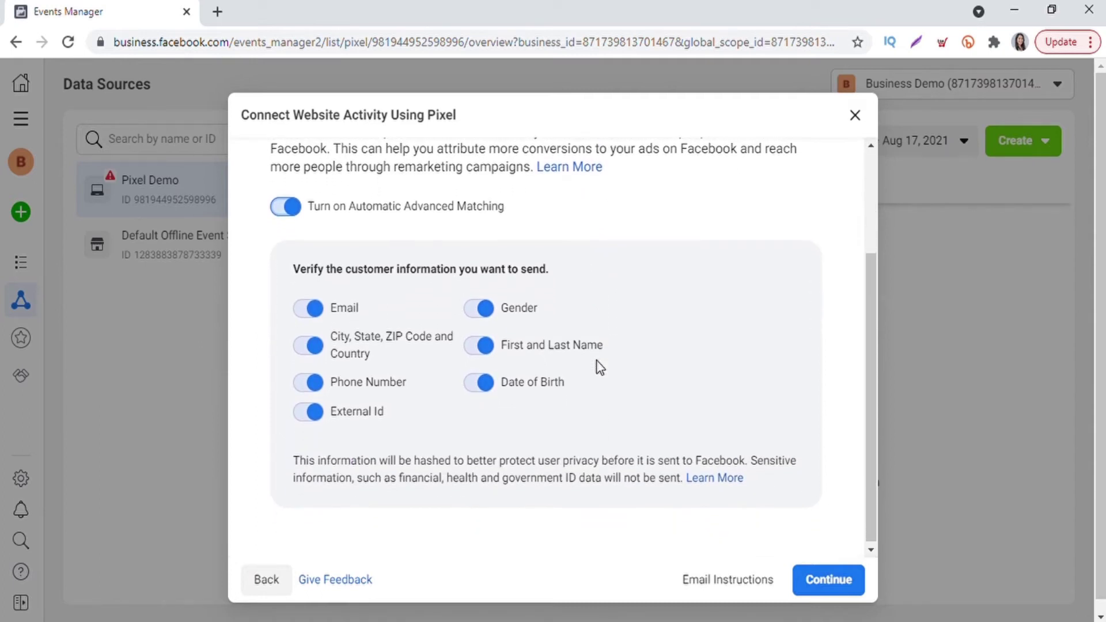
{"action": "left_click", "coordinate": [829, 580]}
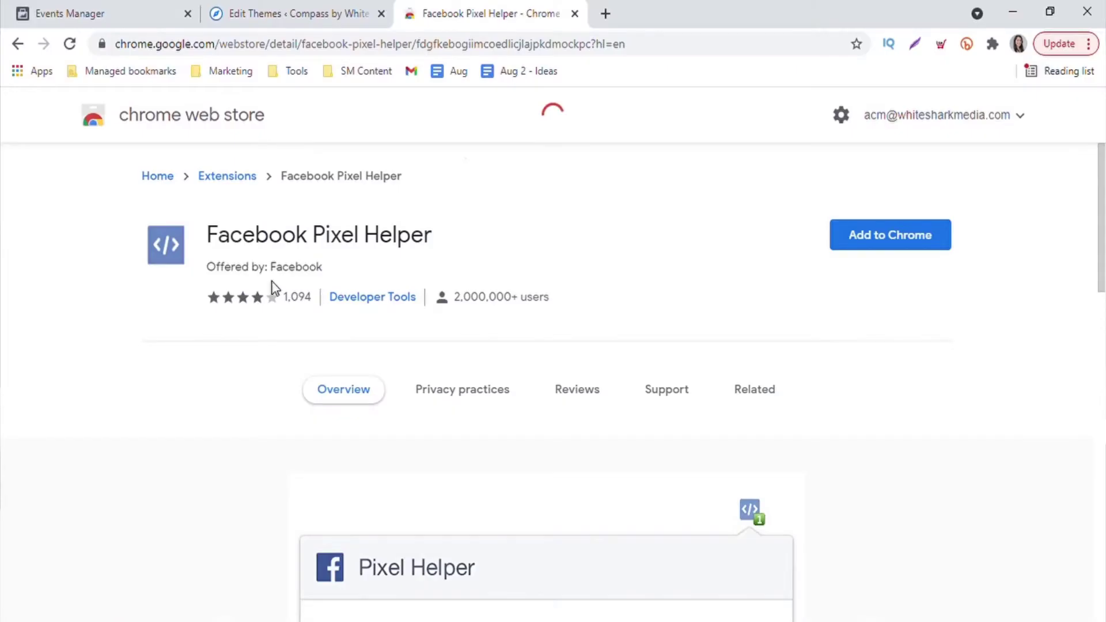
Add the Facebook Pixel Helper extension to Chrome and open the browser's extensions list on the staging3.wsmcompass.com page.
{"action": "left_click", "coordinate": [785, 318]}
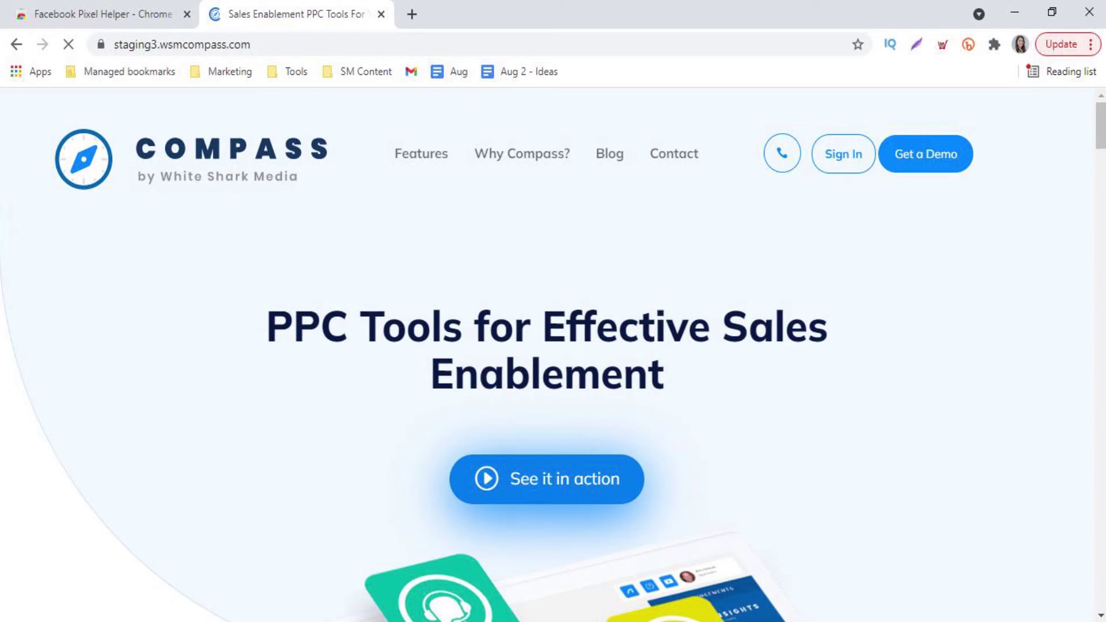
{"action": "left_click", "coordinate": [994, 44]}
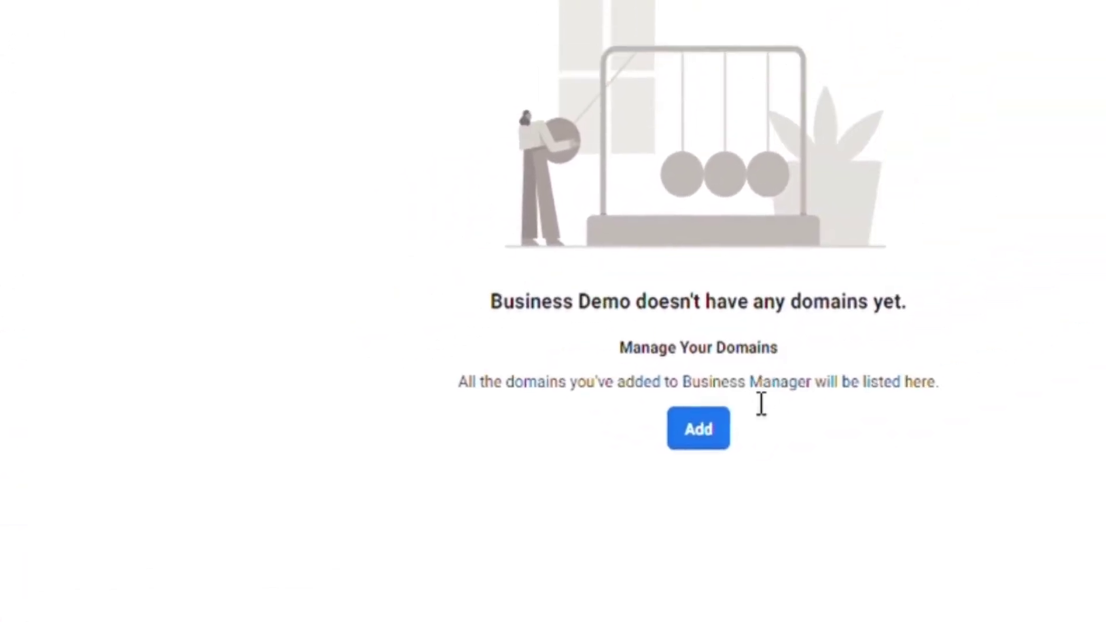
Add the domain wsmcompass.com to the Business Demo account in Business Settings.
{"action": "left_click", "coordinate": [1098, 282]}
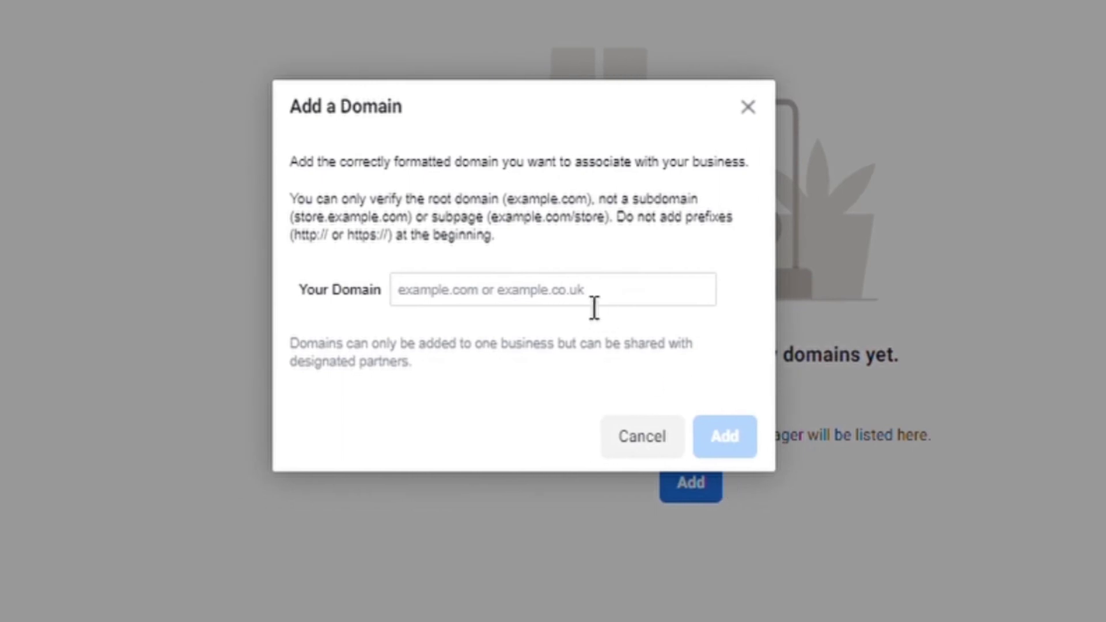
{"action": "left_click", "coordinate": [507, 304]}
{"action": "type", "text": "wsmcompass."}
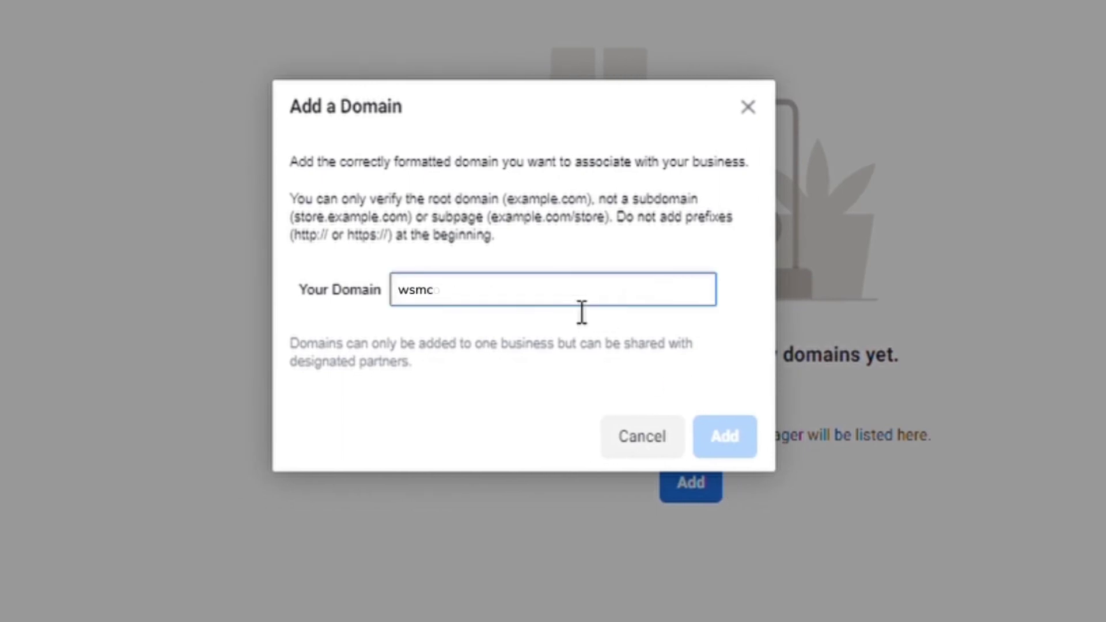
{"action": "type", "text": "com"}
{"action": "left_click", "coordinate": [717, 443]}
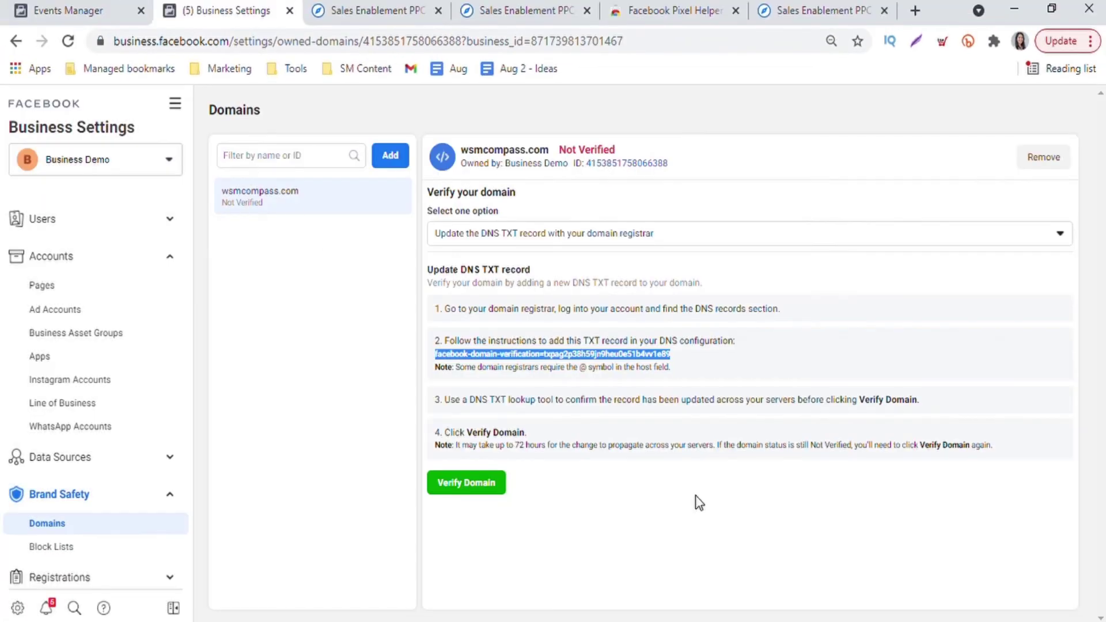
Choose updating the DNS TXT record with the domain registrar as the verification method and verify wsmcompass.com.
{"action": "left_click", "coordinate": [769, 553]}
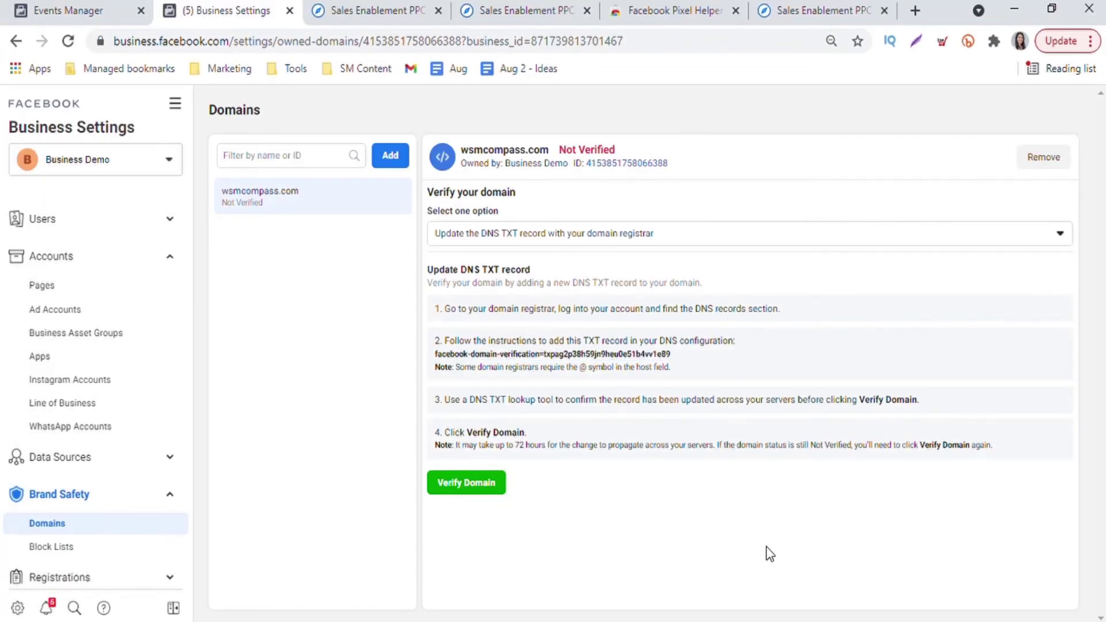
{"action": "left_click", "coordinate": [766, 247]}
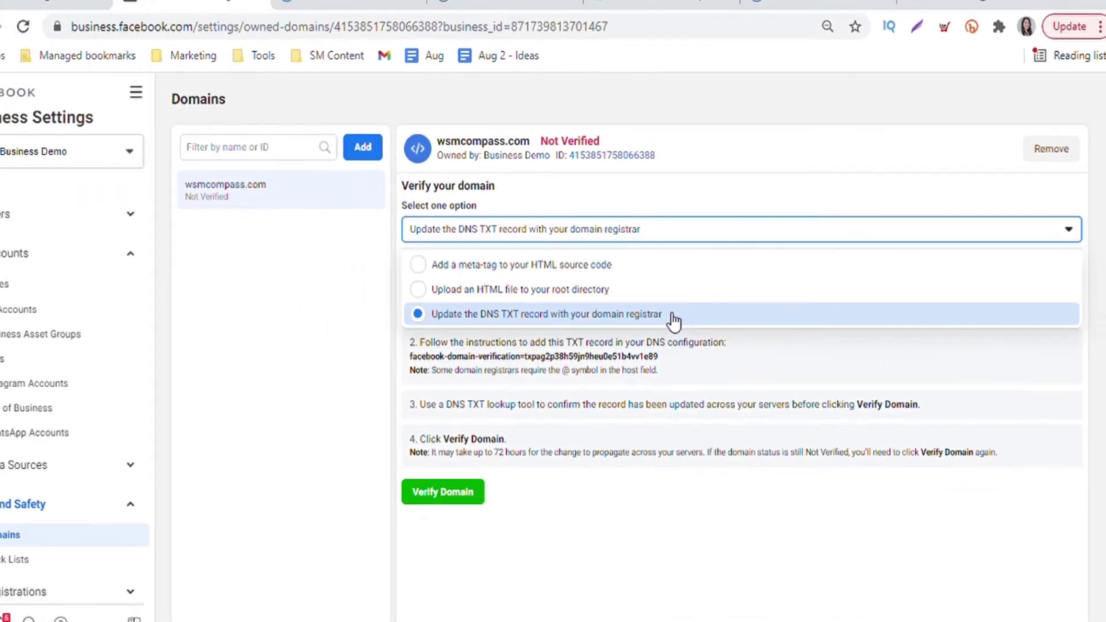
{"action": "left_click", "coordinate": [532, 327]}
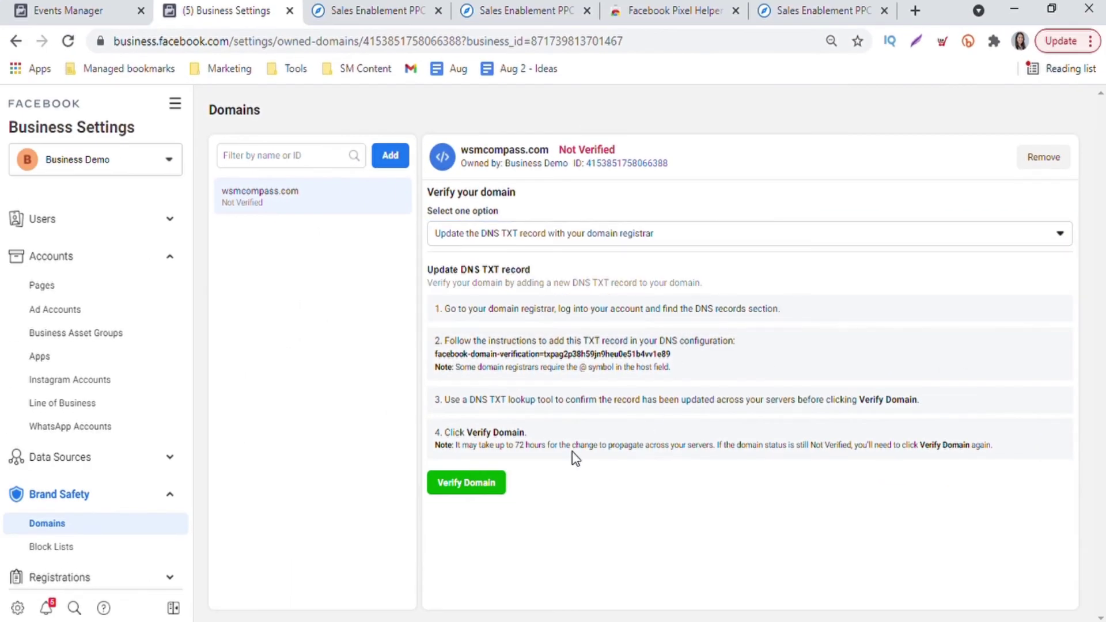
{"action": "left_click", "coordinate": [490, 491]}
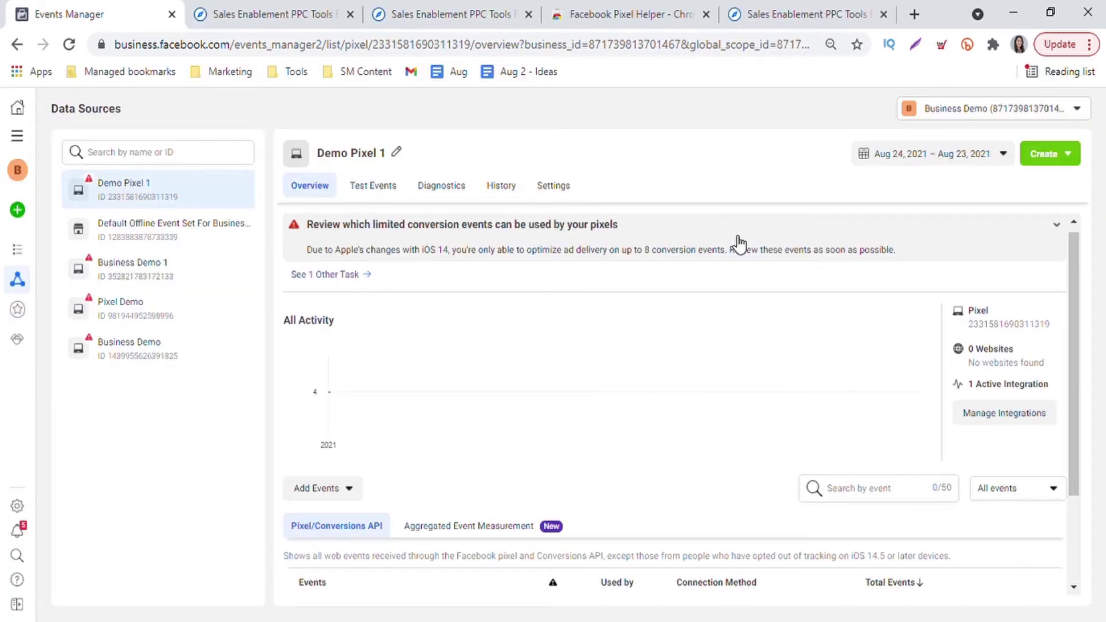
{"action": "left_click", "coordinate": [324, 370]}
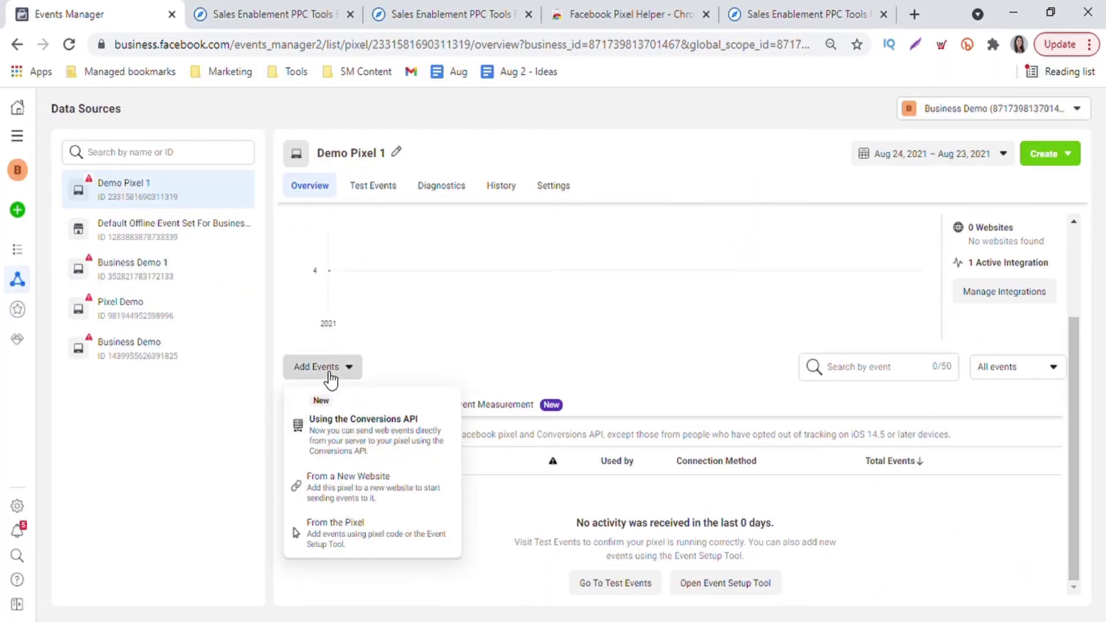
{"action": "left_click", "coordinate": [349, 536]}
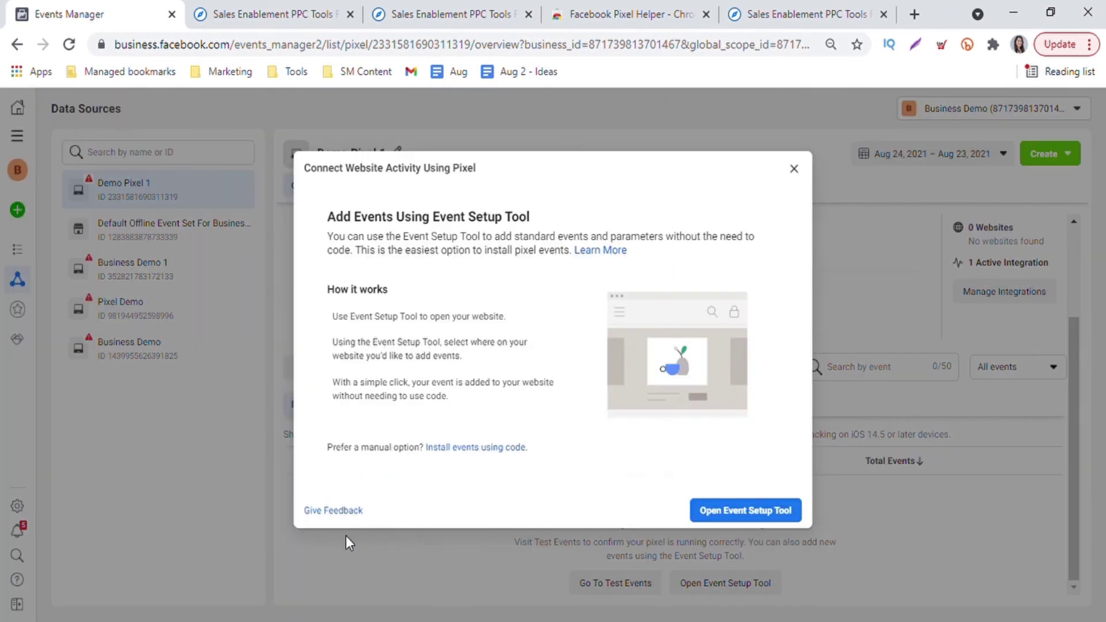
{"action": "left_click", "coordinate": [772, 521]}
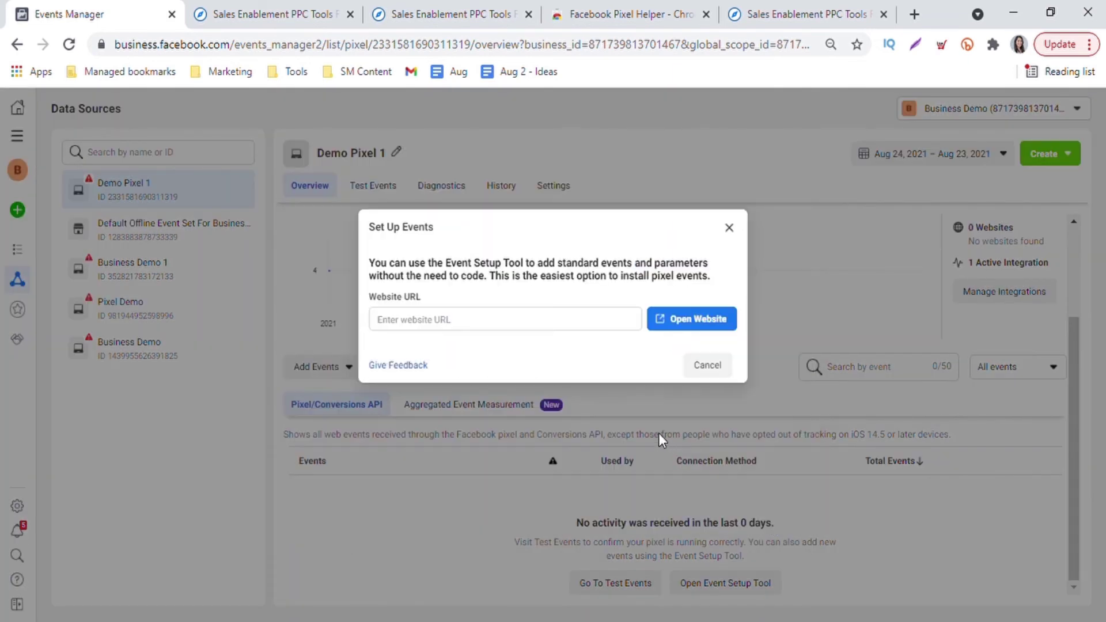
{"action": "left_click", "coordinate": [566, 332]}
{"action": "type", "text": "https://staging3.wsmcompass.com/"}
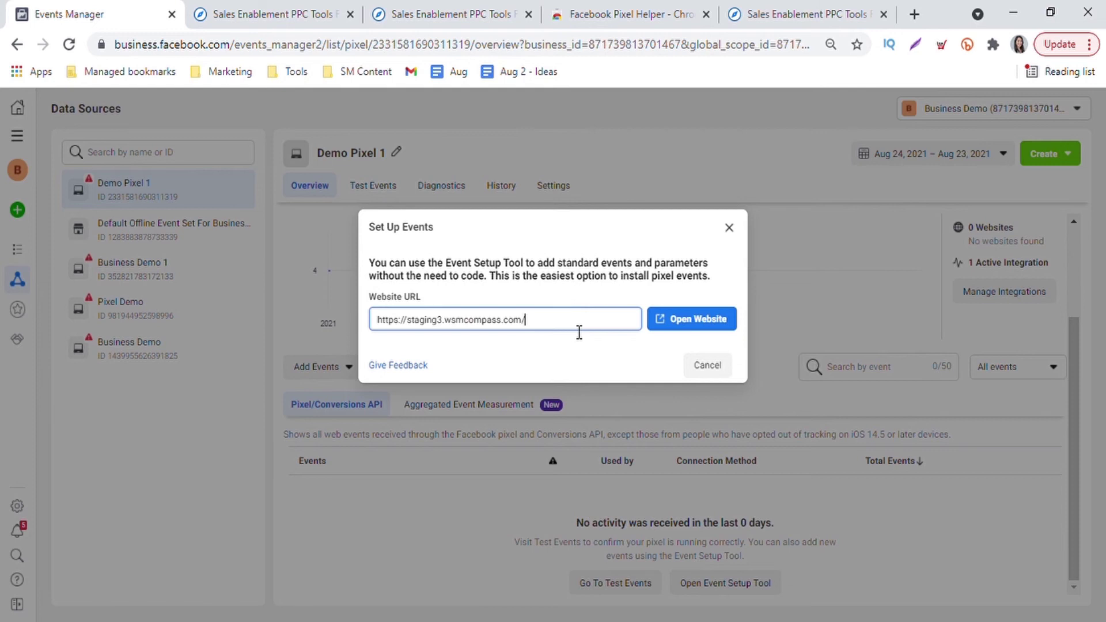
{"action": "left_click", "coordinate": [671, 329]}
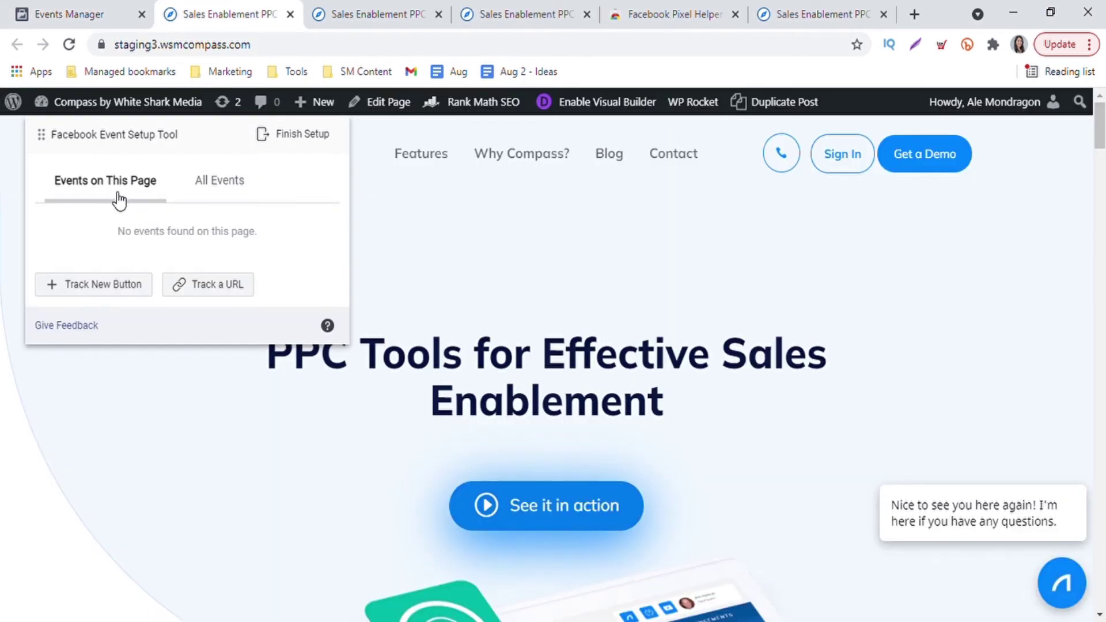
Track the "Get a Demo" button as a Lead event and finish the event setup.
{"action": "left_click", "coordinate": [110, 288]}
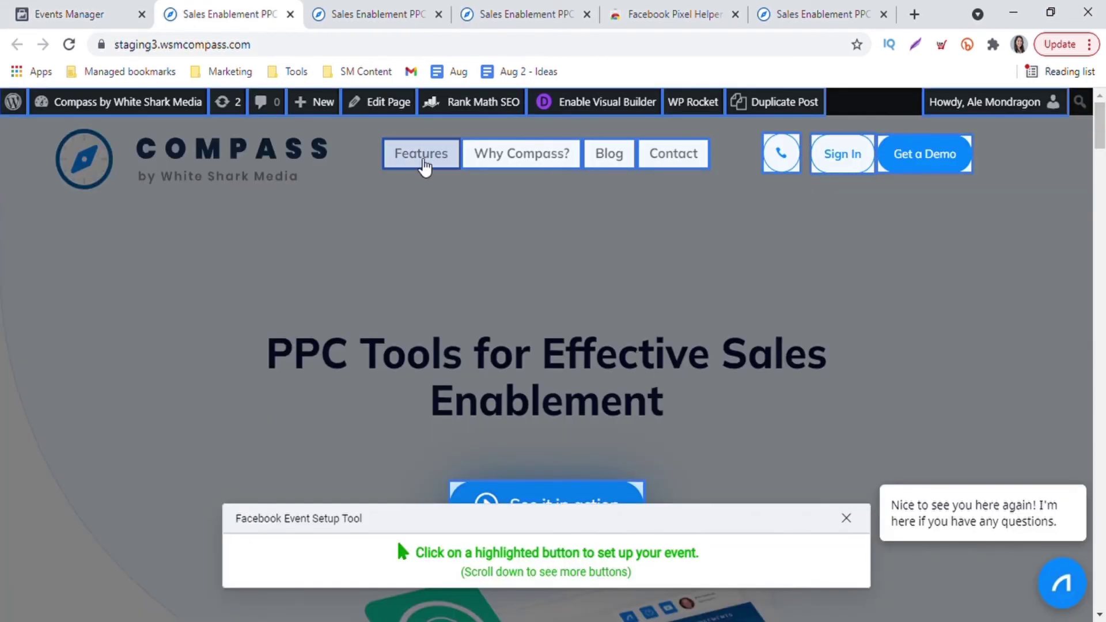
{"action": "left_click", "coordinate": [924, 162]}
{"action": "left_click", "coordinate": [256, 187]}
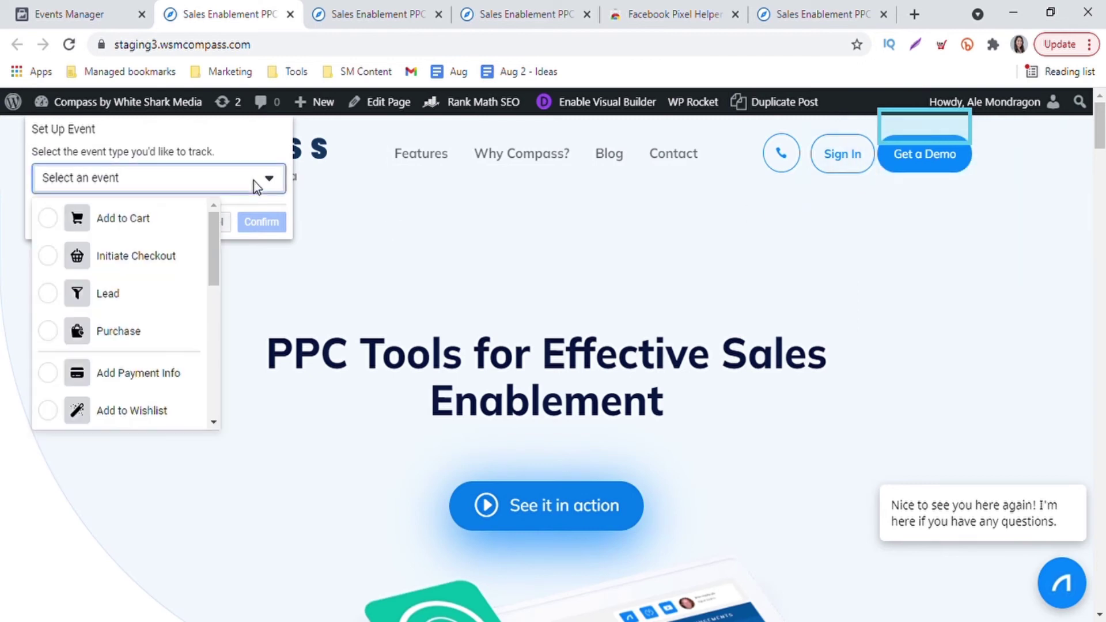
{"action": "left_click", "coordinate": [146, 295]}
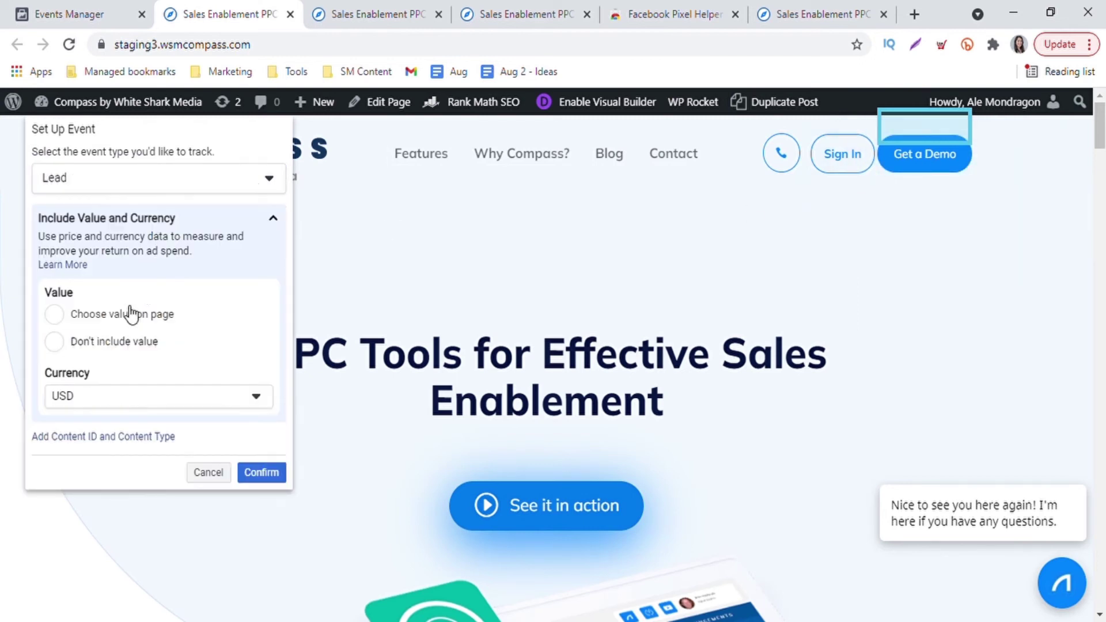
{"action": "left_click", "coordinate": [261, 473]}
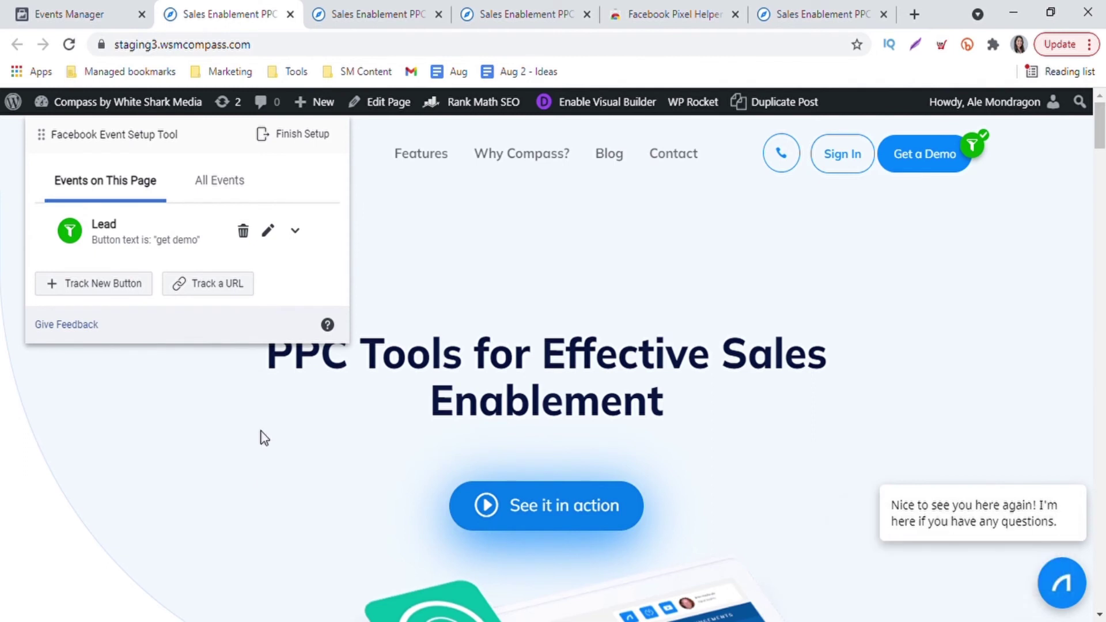
{"action": "left_click", "coordinate": [287, 138]}
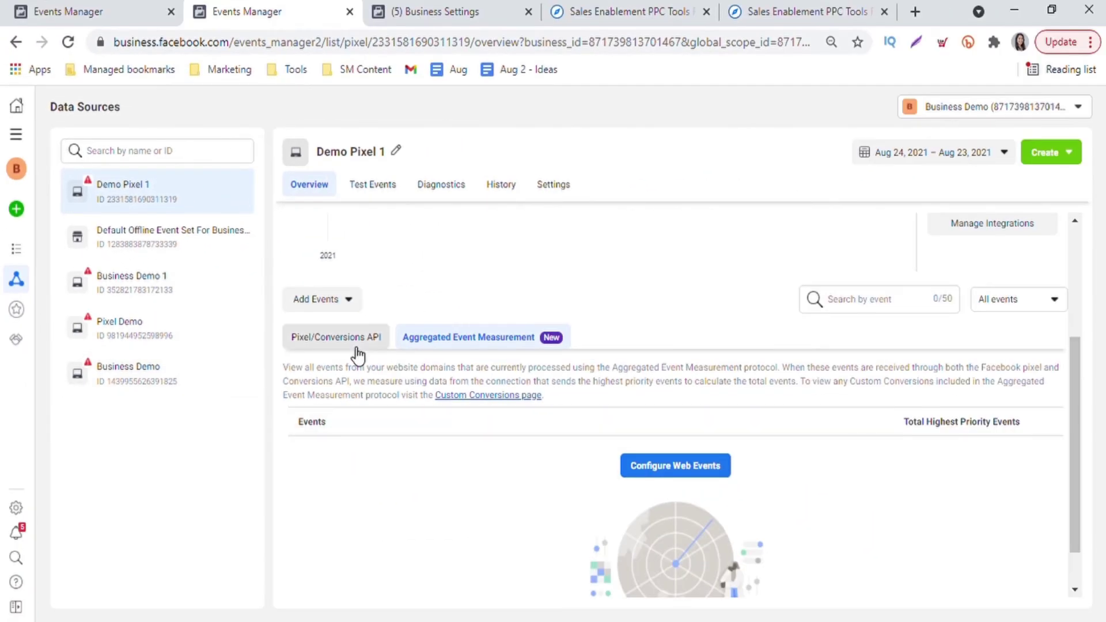
Open the web event configuration of wsmcompass.com for editing from Demo Pixel 1's Aggregated Event Measurement.
{"action": "left_click", "coordinate": [611, 469]}
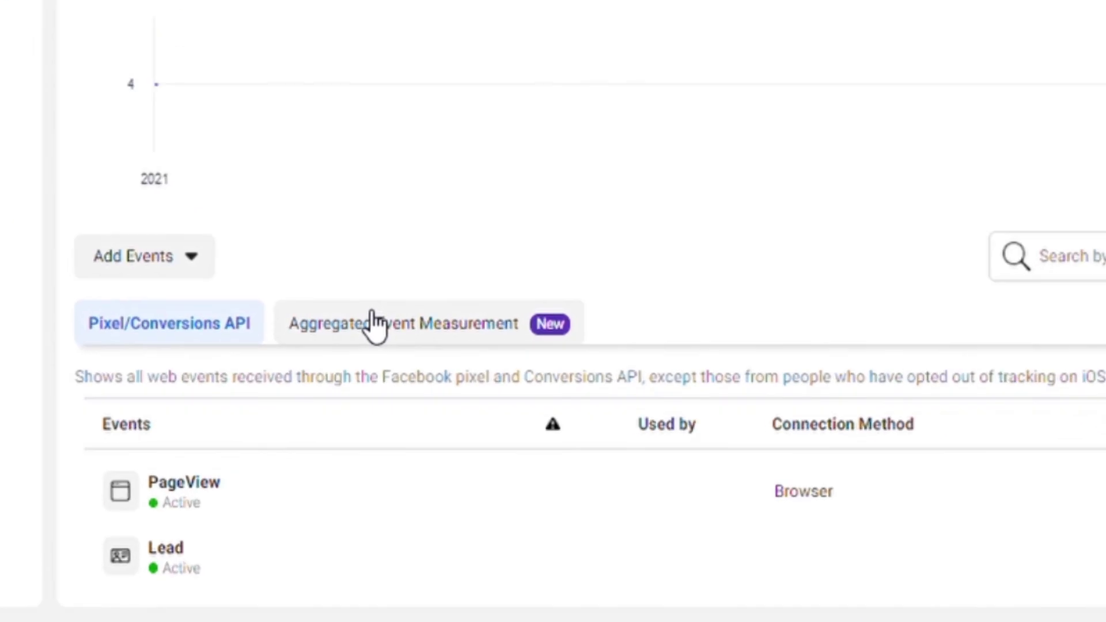
{"action": "left_click", "coordinate": [455, 448]}
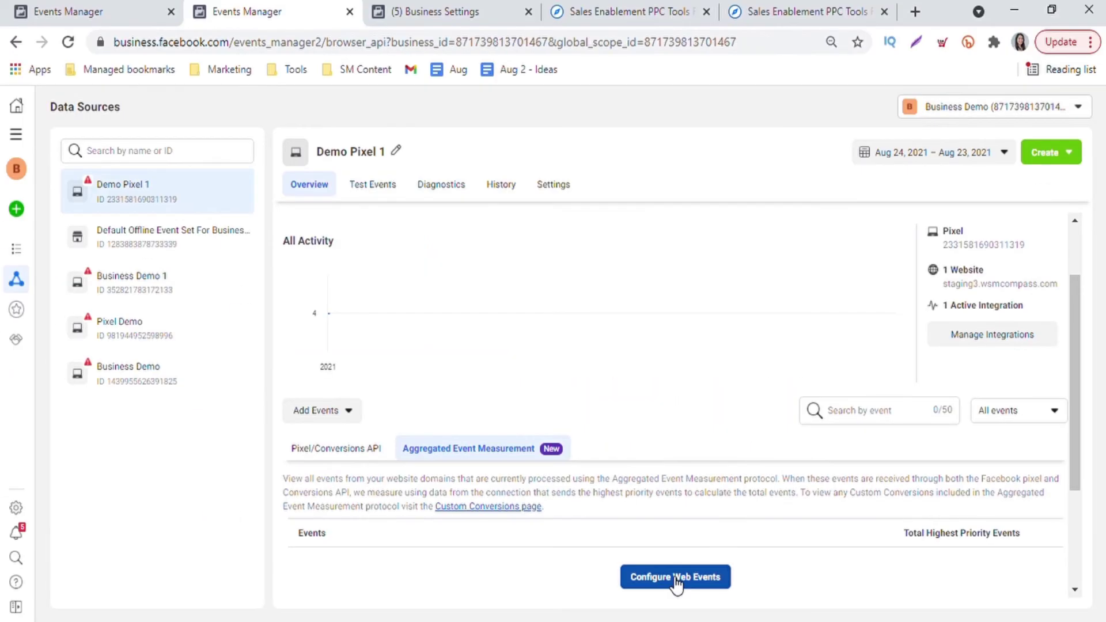
{"action": "left_click", "coordinate": [652, 550]}
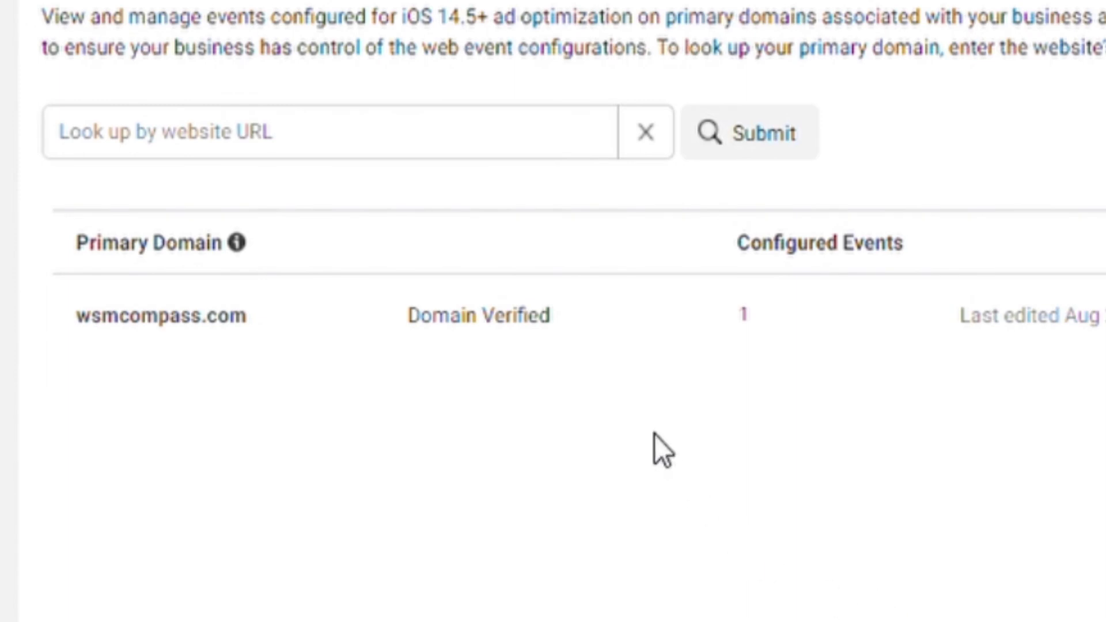
{"action": "left_click", "coordinate": [571, 314]}
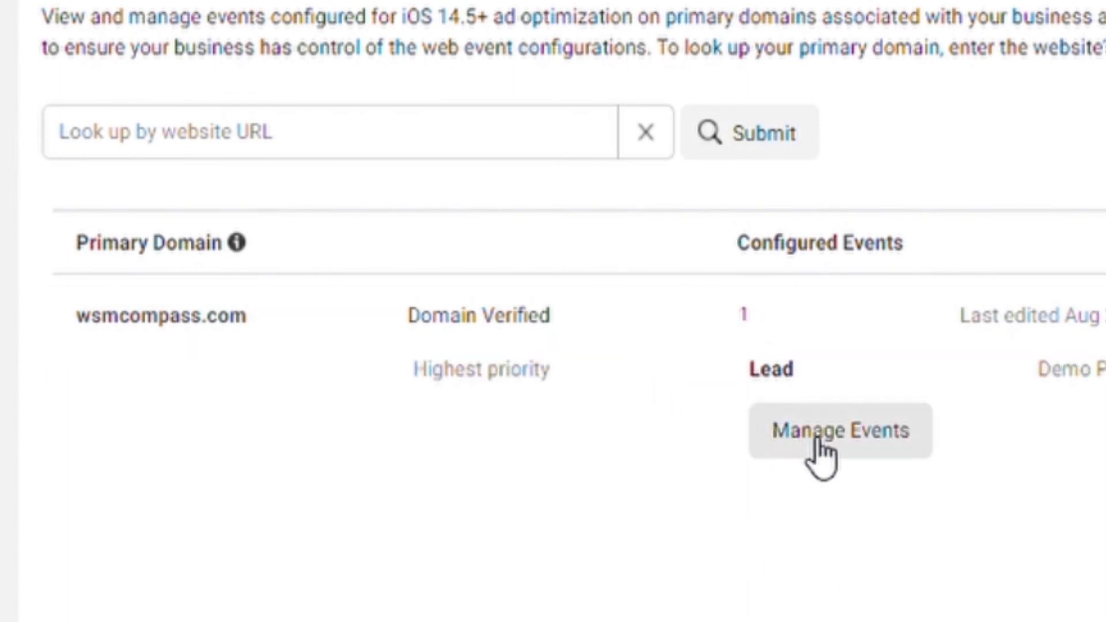
{"action": "left_click", "coordinate": [821, 443]}
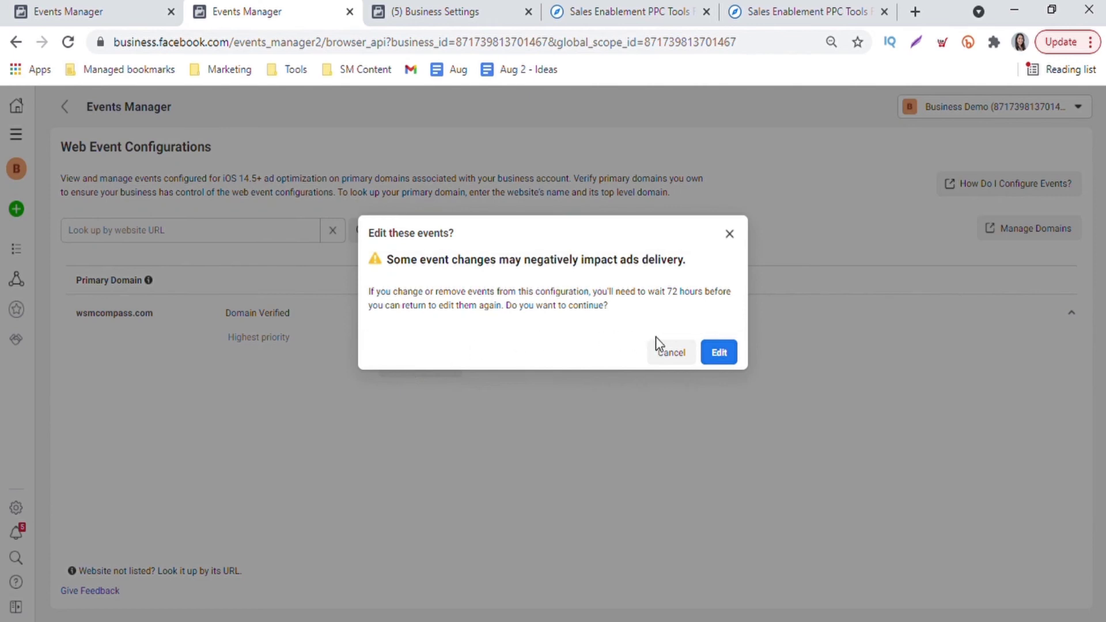
{"action": "left_click", "coordinate": [718, 354]}
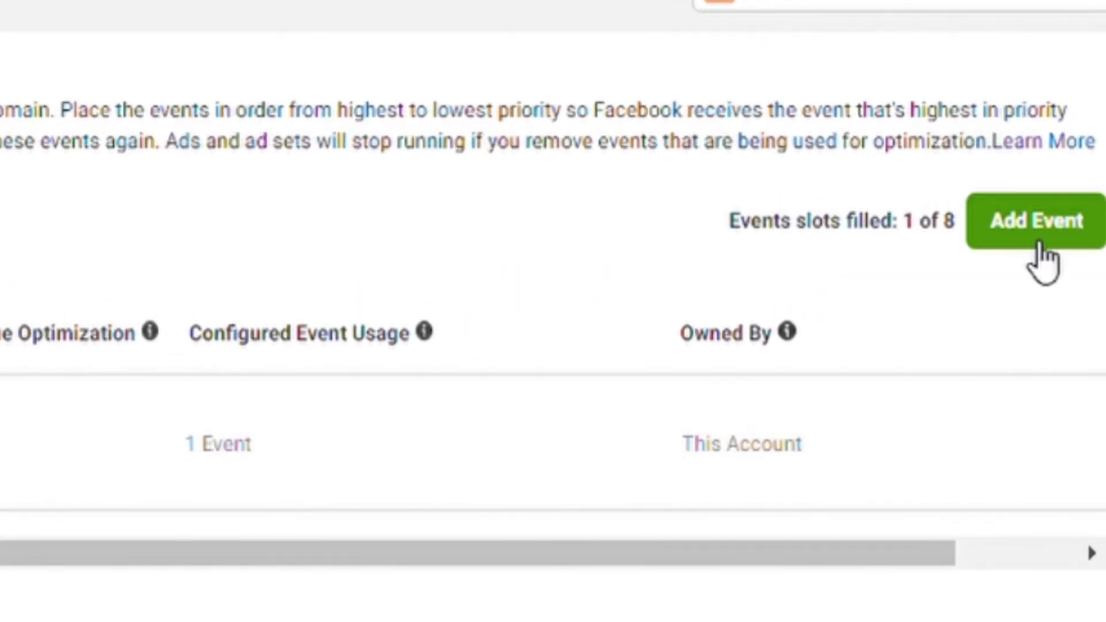
Add a second, lowest-priority event to the domain's configuration, using Demo Pixel 1 and the Contact event.
{"action": "left_click", "coordinate": [1039, 251]}
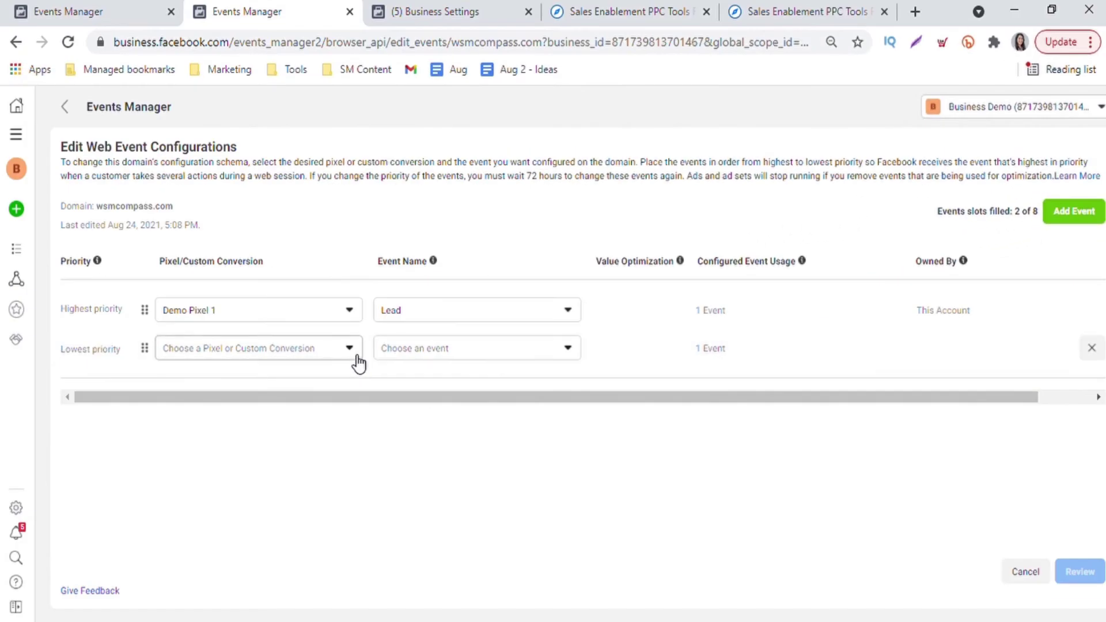
{"action": "left_click", "coordinate": [75, 412]}
{"action": "left_click", "coordinate": [303, 487]}
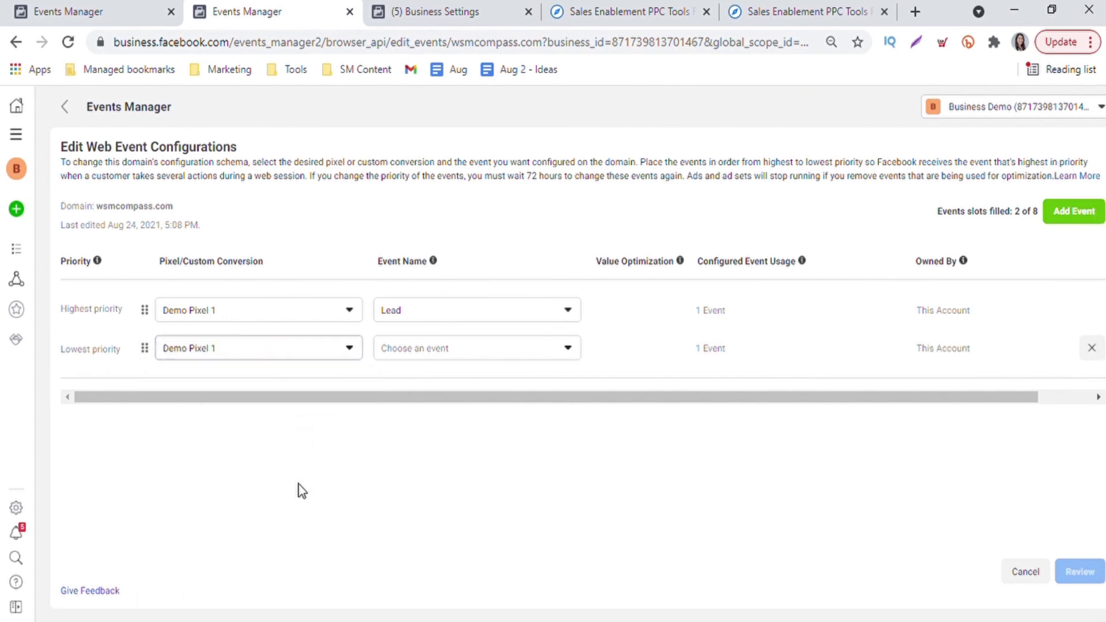
{"action": "left_click", "coordinate": [523, 358]}
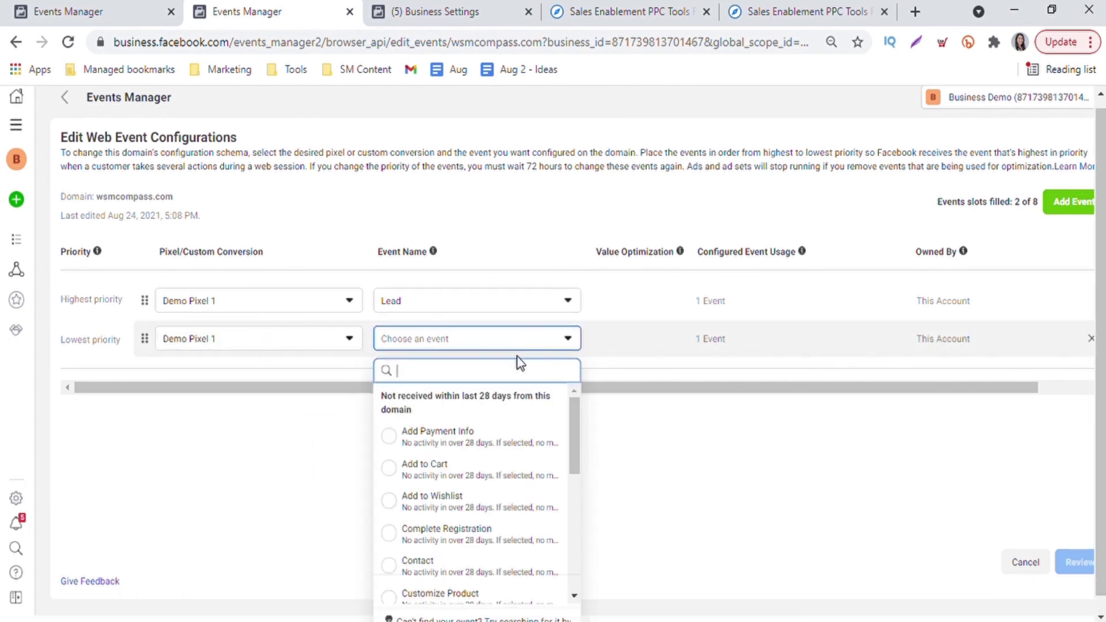
{"action": "left_click_drag", "start_coordinate": [571, 437], "coordinate": [579, 480]}
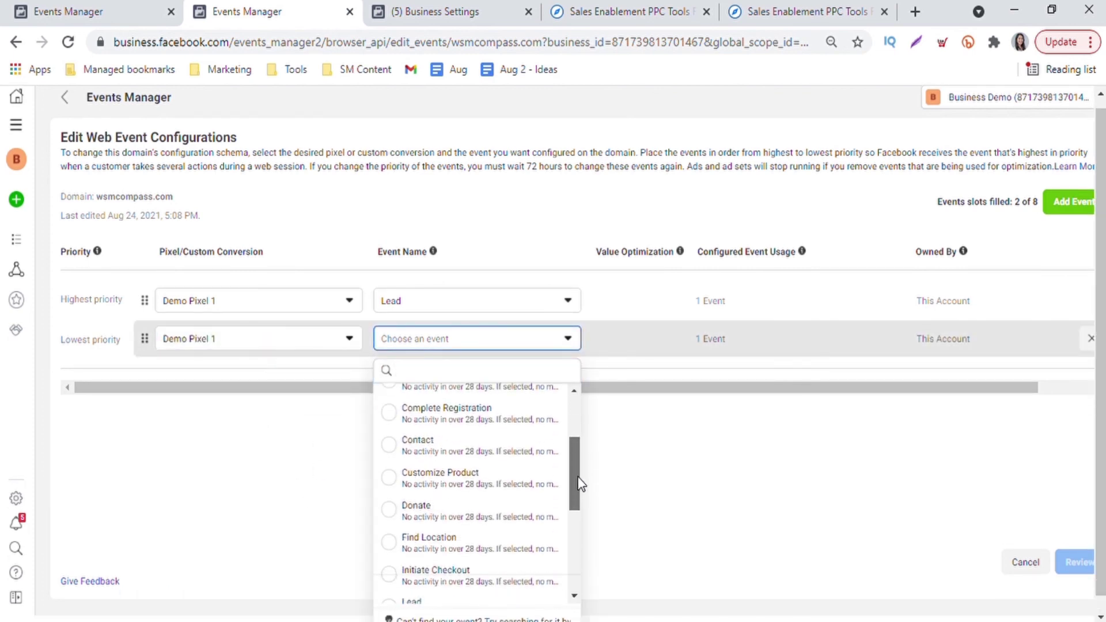
{"action": "left_click", "coordinate": [476, 453]}
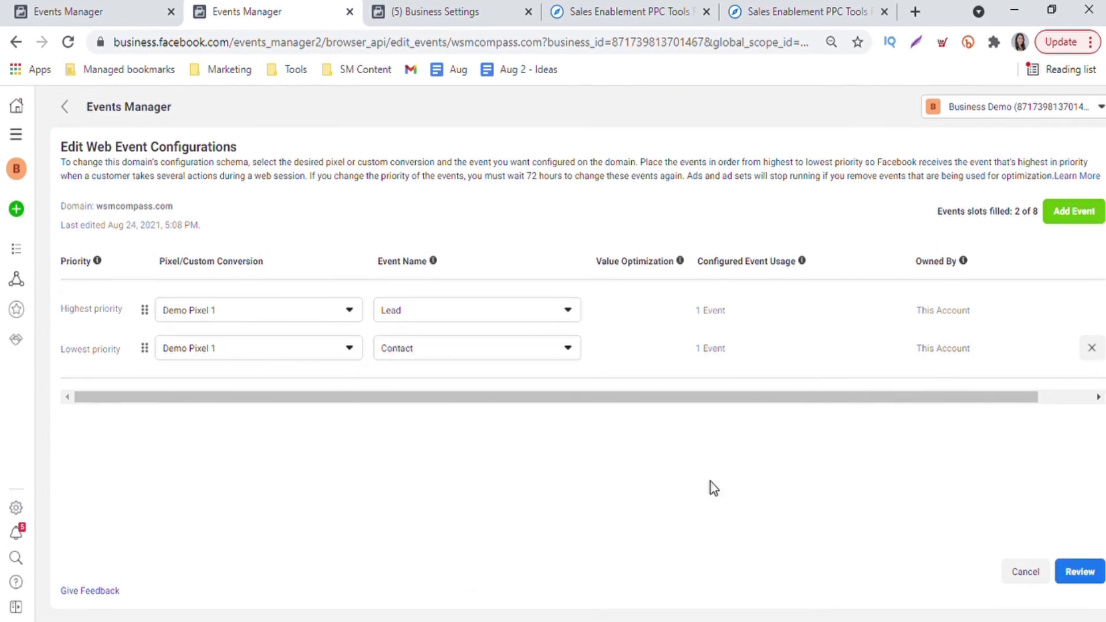
Review, confirm and apply the updated event configuration with Lead as highest and Contact as lowest priority.
{"action": "left_click", "coordinate": [1078, 570]}
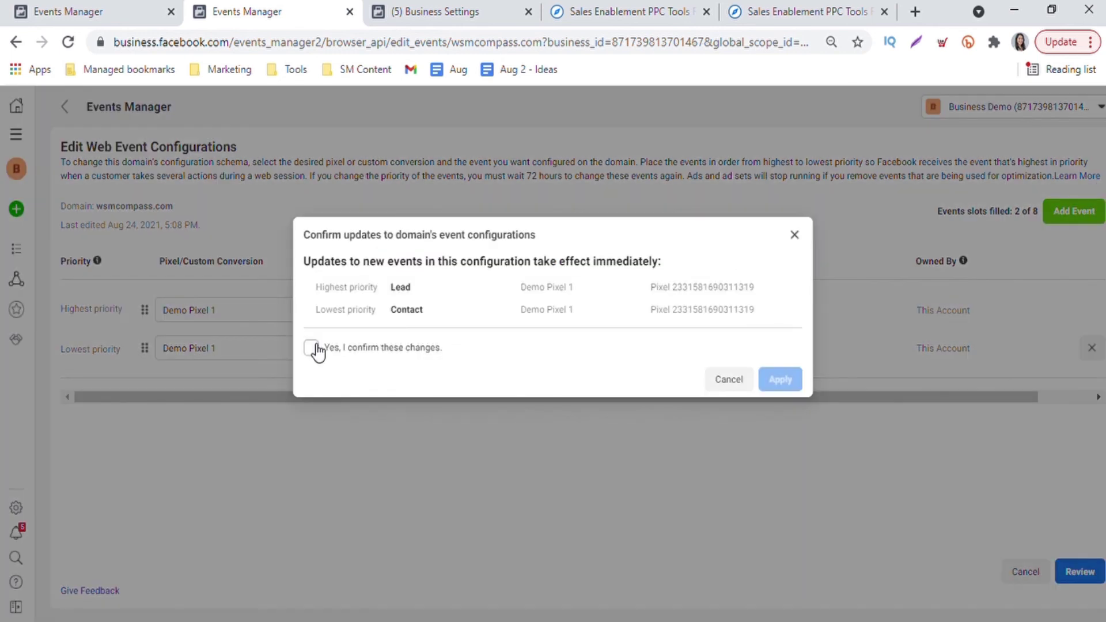
{"action": "left_click", "coordinate": [314, 348]}
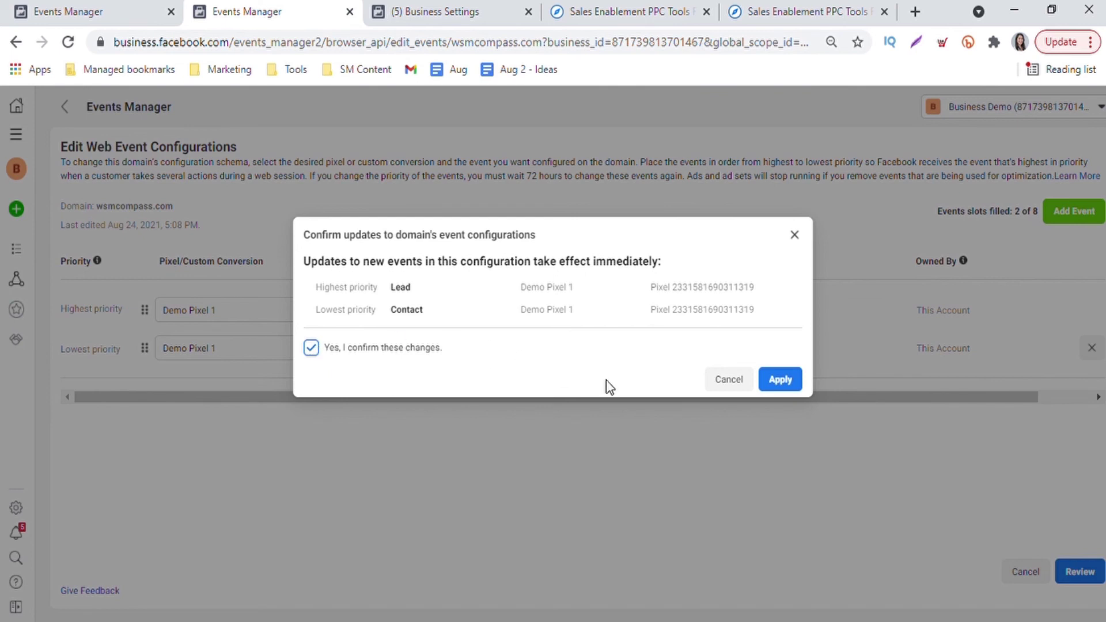
{"action": "left_click", "coordinate": [781, 380]}
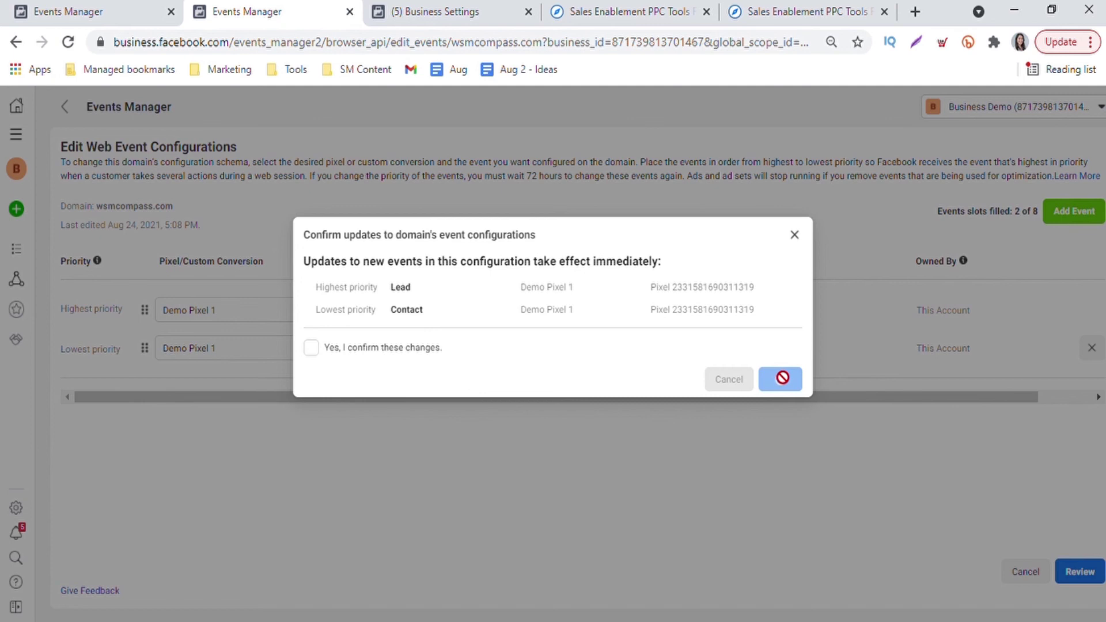